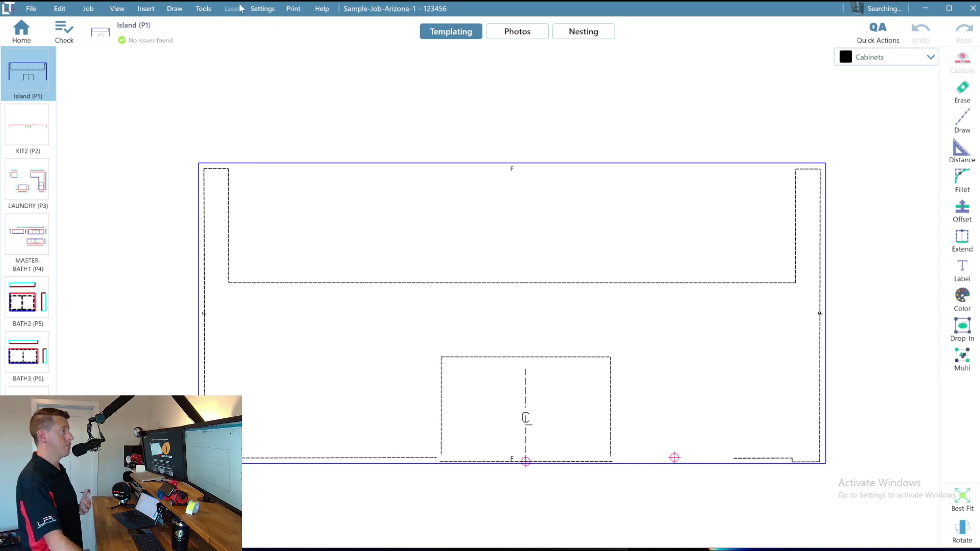
Open Job Details from the Job menu to view the job's name, reference and address.
click(90, 10)
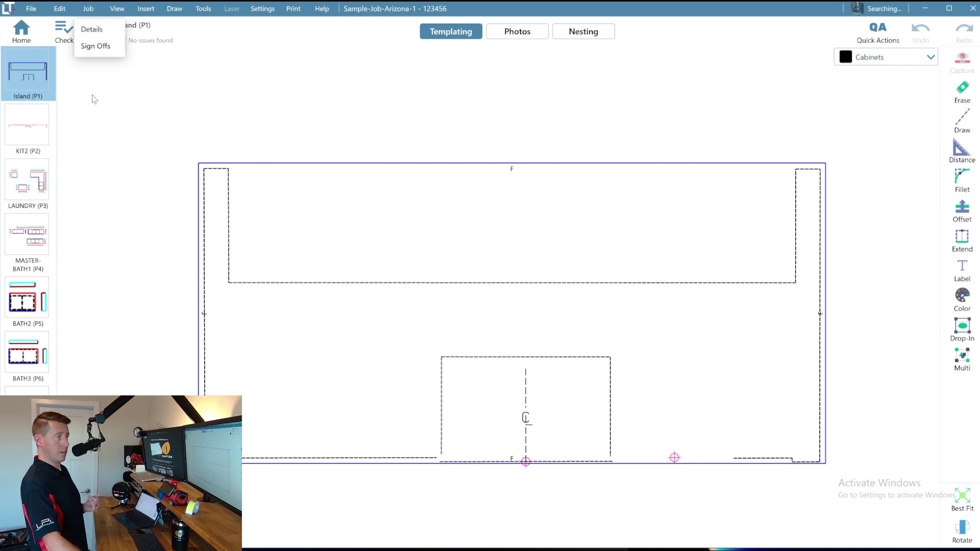
click(101, 32)
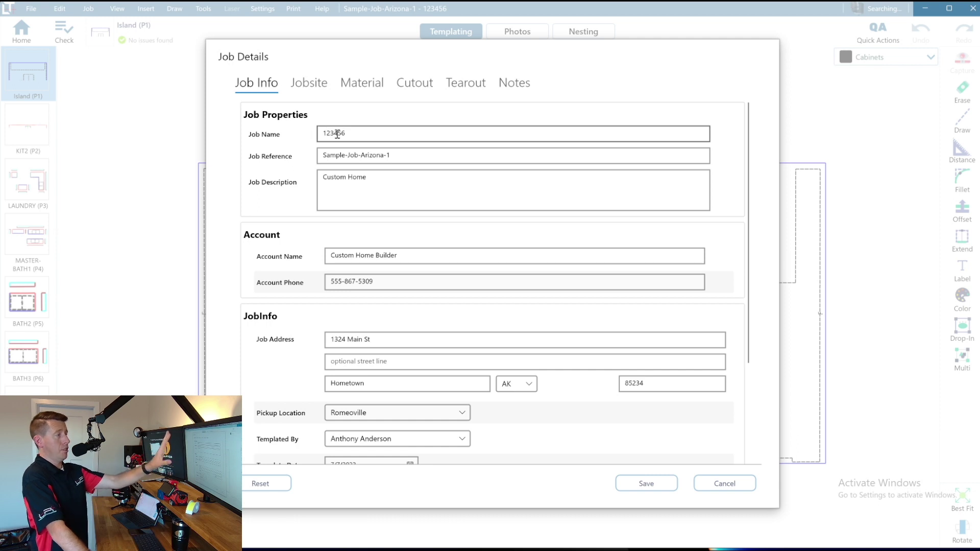
click(357, 154)
click(410, 193)
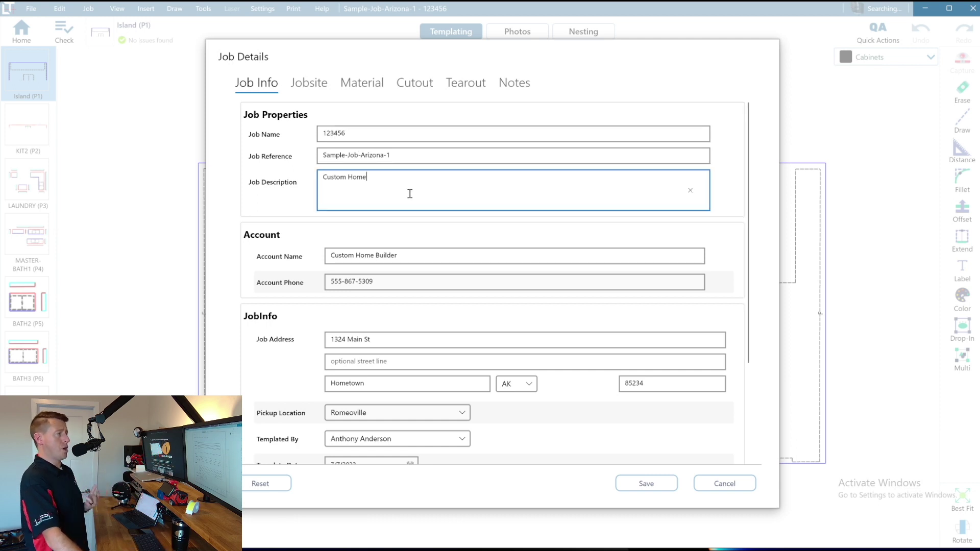
click(403, 255)
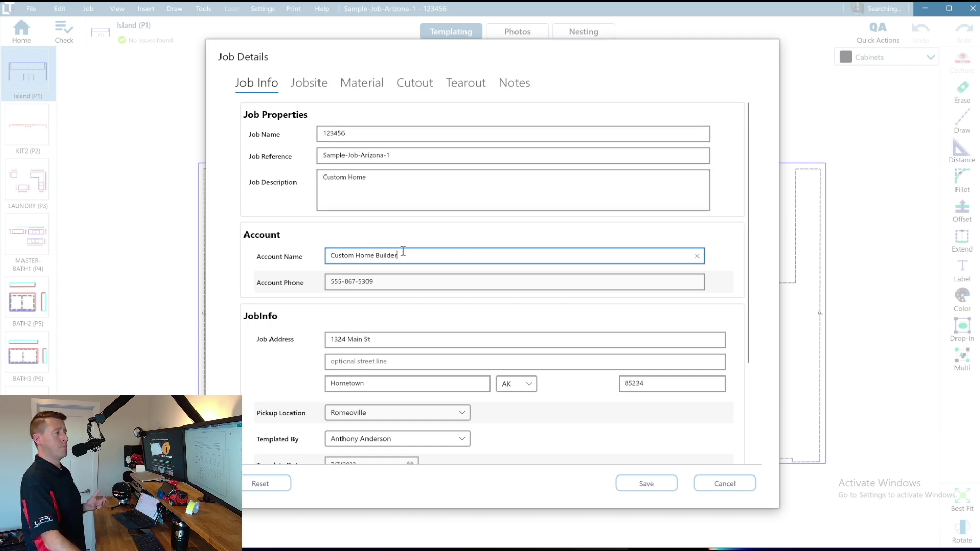
scroll(387, 329, down, 2)
scroll(387, 337, down, 2)
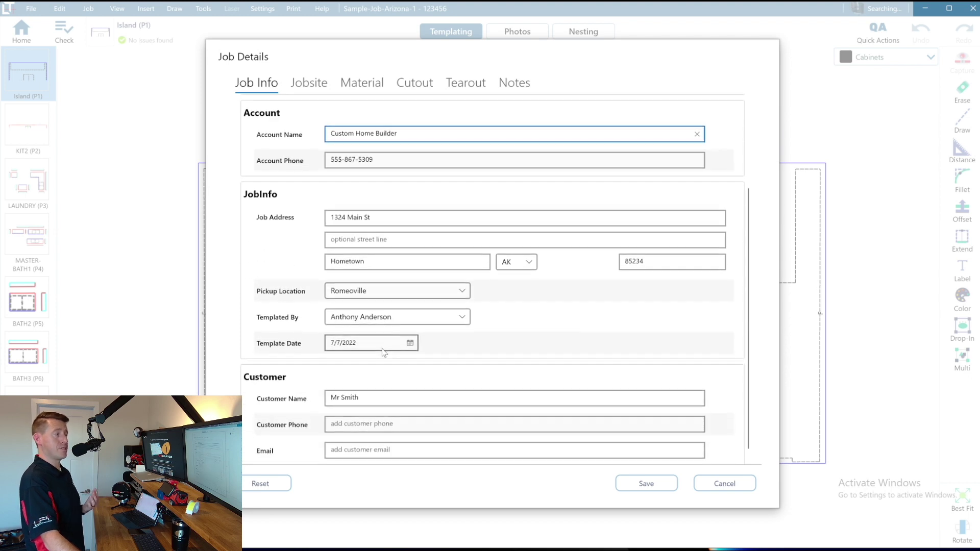
scroll(383, 349, down, 1)
scroll(383, 351, up, 4)
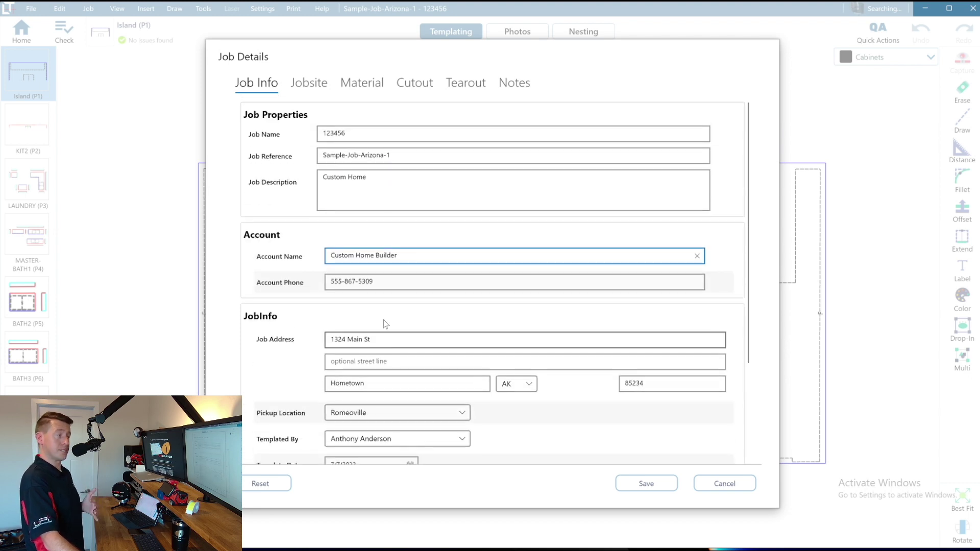
Tick 'Cabinets verified level' and 'Checked for splash issues' on the Jobsite checklist.
click(309, 84)
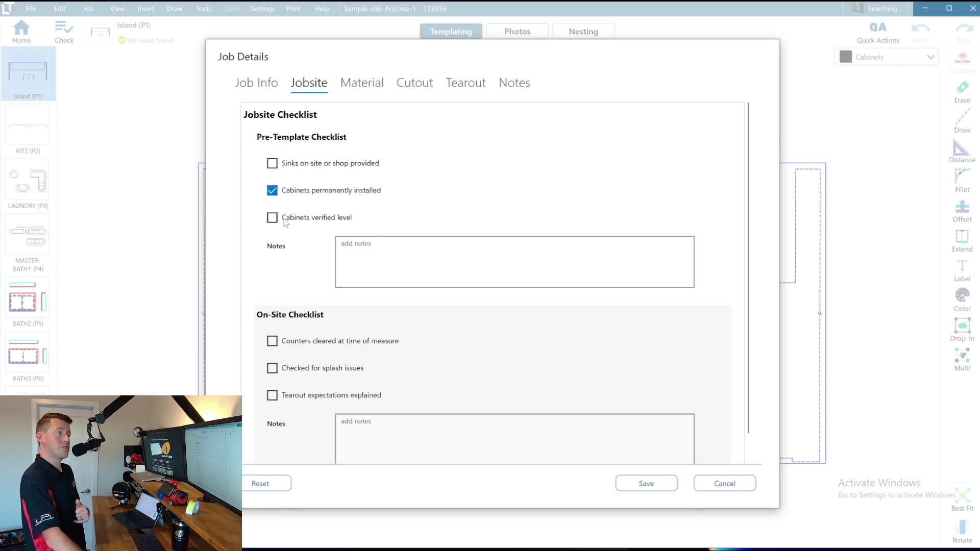
click(274, 218)
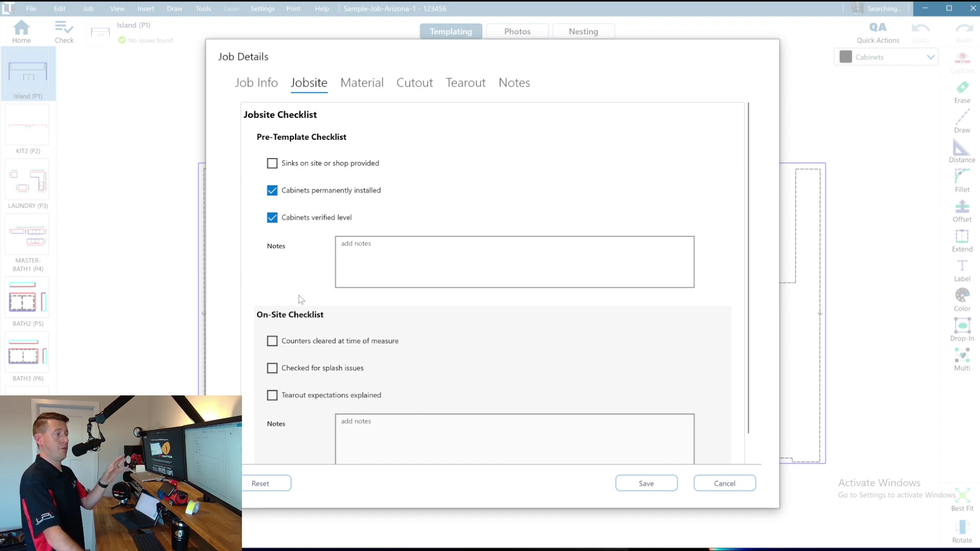
click(331, 370)
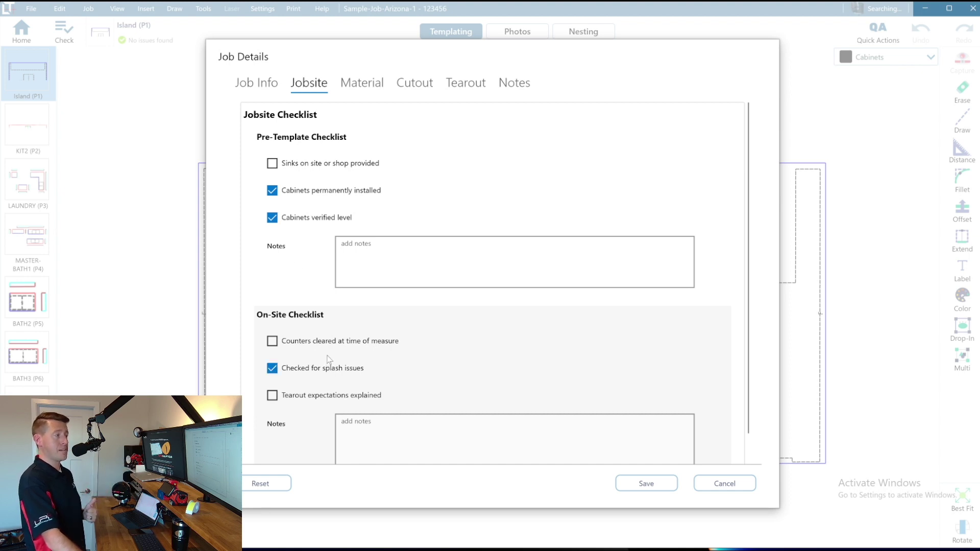
click(359, 84)
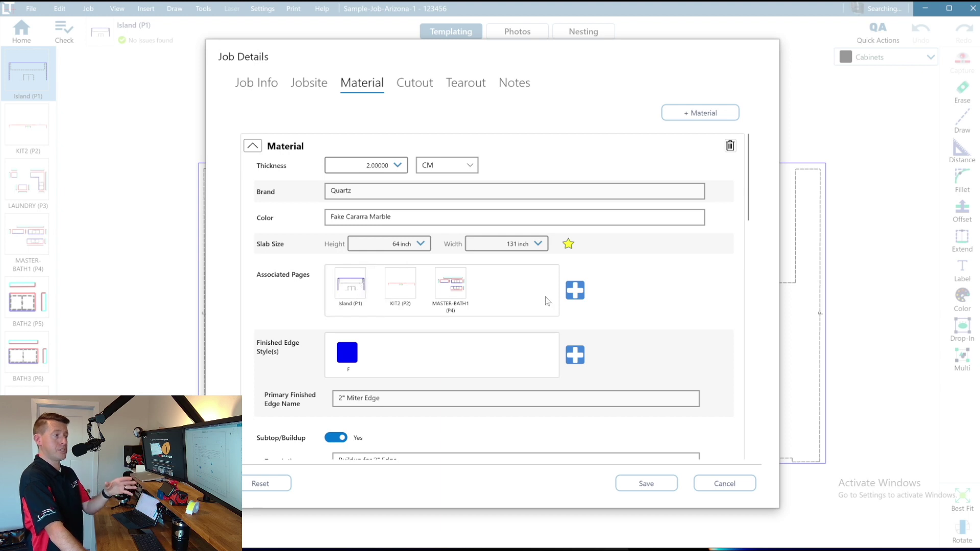
Check the material's associated pages, then collapse the Kohler Whitehaven sink cutout.
click(574, 290)
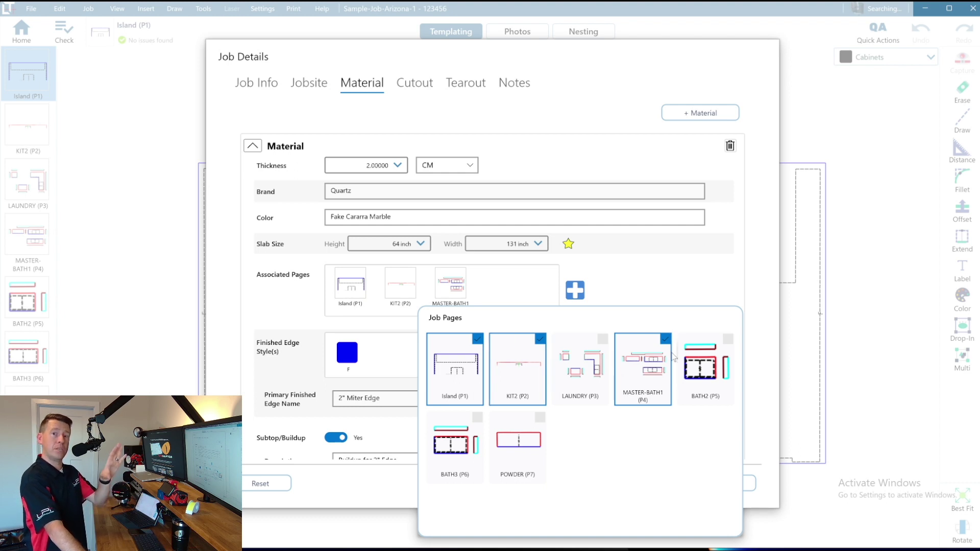
click(669, 286)
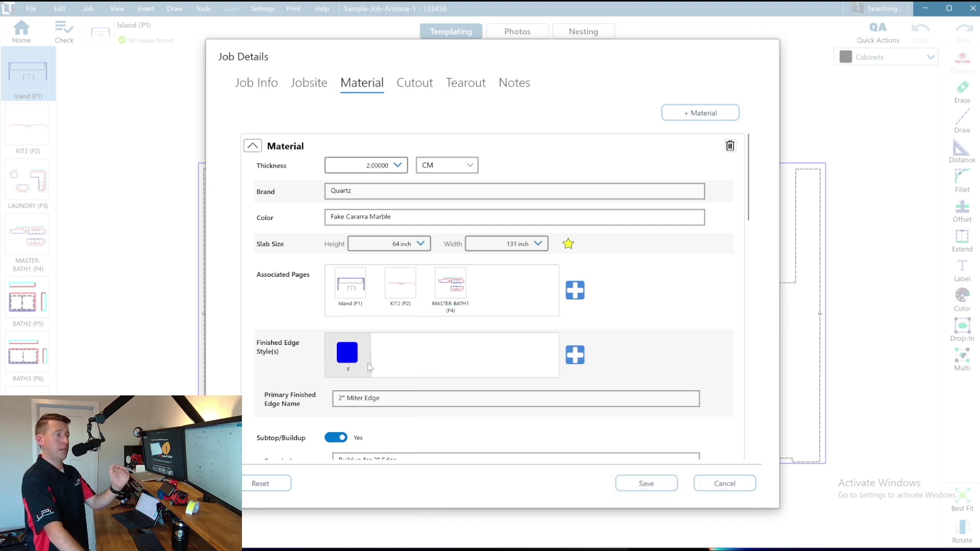
scroll(447, 361, down, 2)
scroll(398, 360, down, 2)
scroll(353, 375, down, 3)
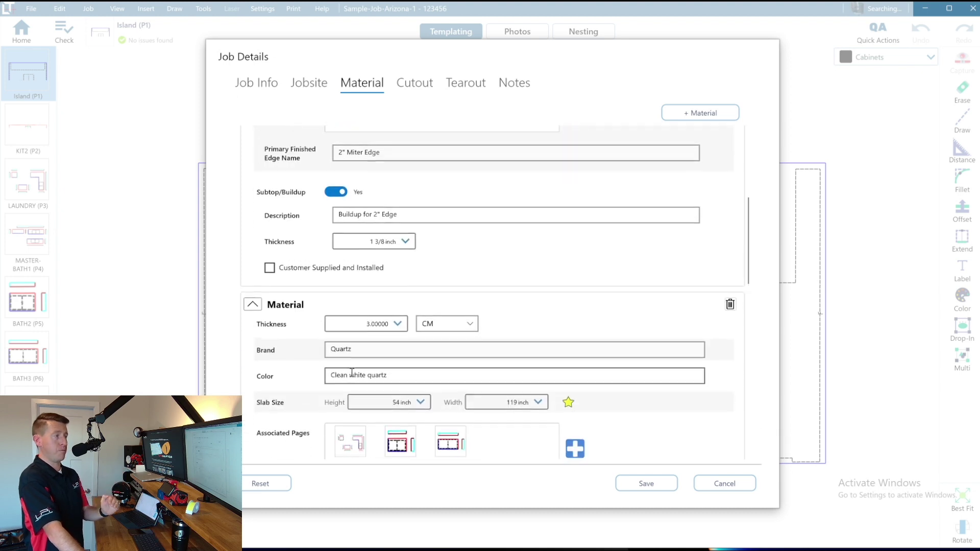
scroll(322, 345, down, 2)
scroll(298, 322, down, 2)
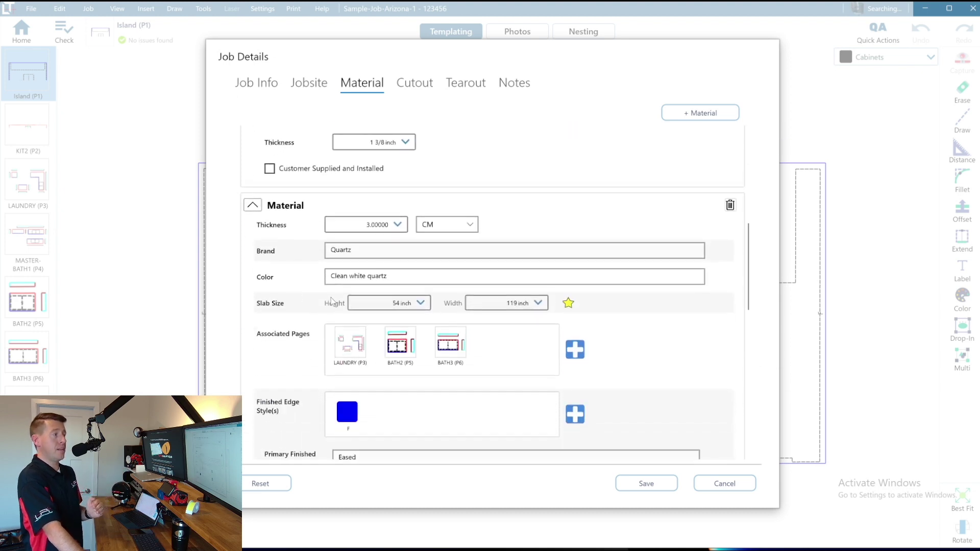
scroll(319, 245, down, 2)
scroll(384, 268, down, 1)
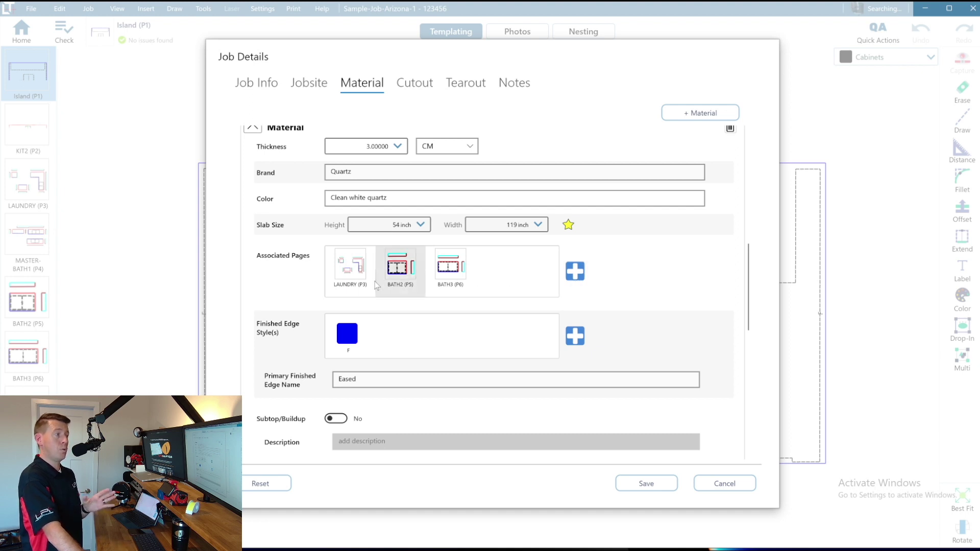
scroll(490, 276, down, 2)
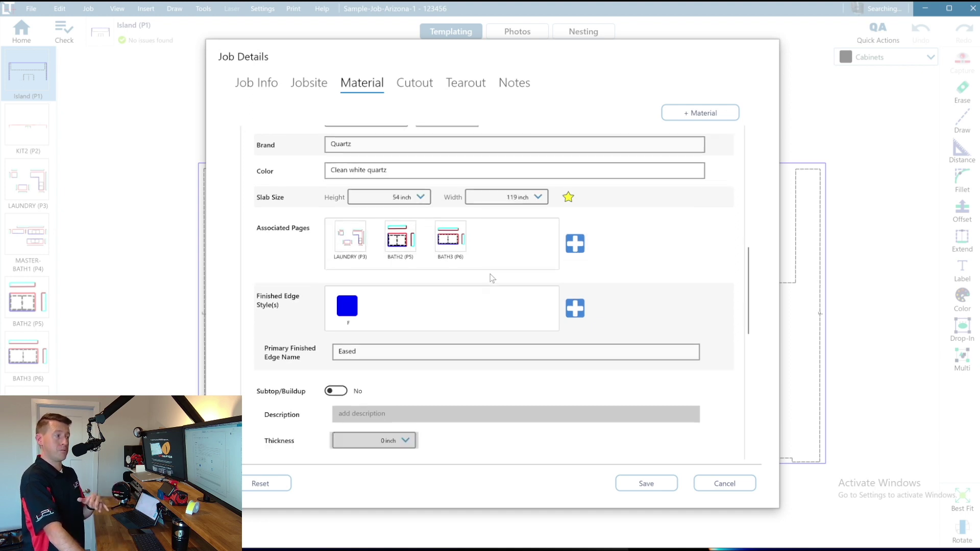
scroll(491, 275, down, 4)
scroll(490, 281, down, 3)
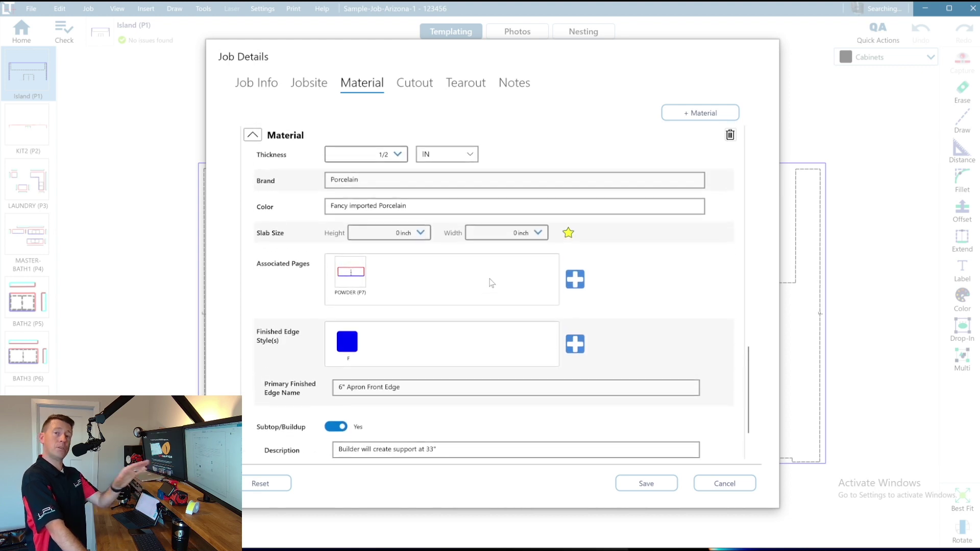
scroll(496, 293, up, 4)
scroll(490, 275, up, 3)
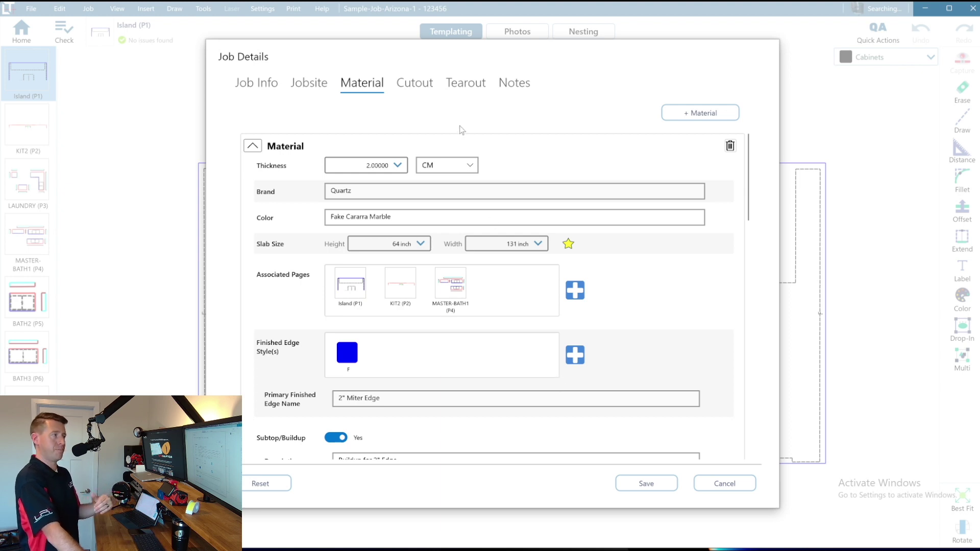
click(415, 82)
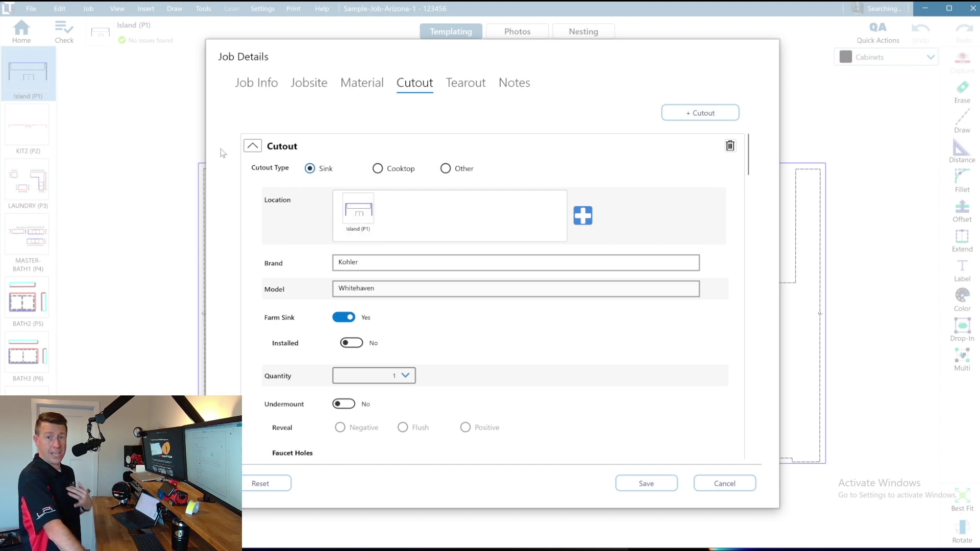
click(252, 147)
Collapse the Kitchen Aid cooktop, Kraus sink, Kohler R20000 and vessel sink cutout panels.
click(253, 188)
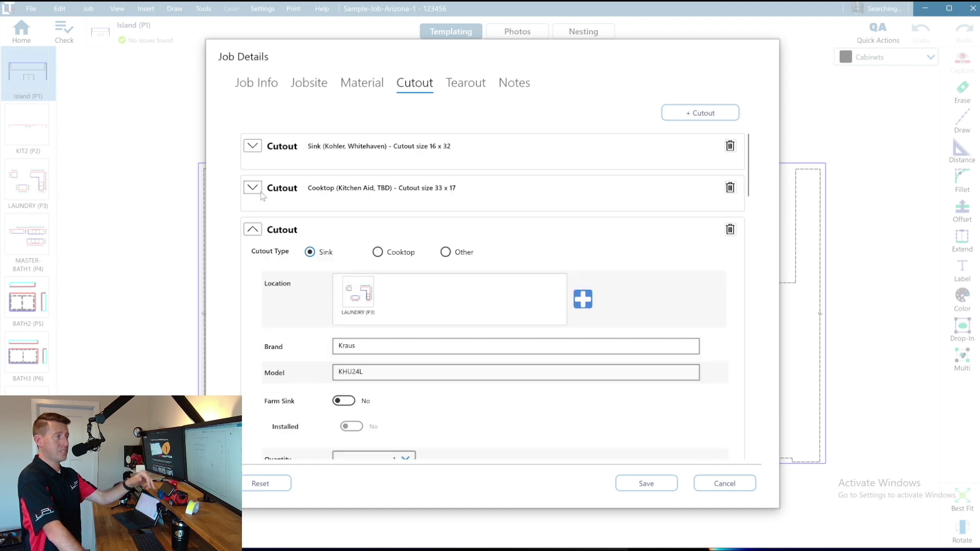
click(253, 230)
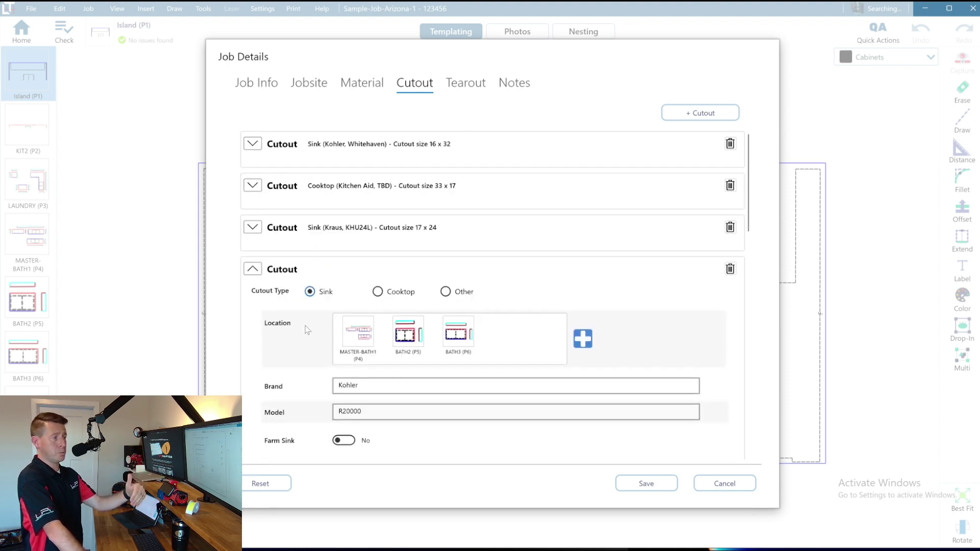
scroll(306, 328, down, 3)
click(253, 177)
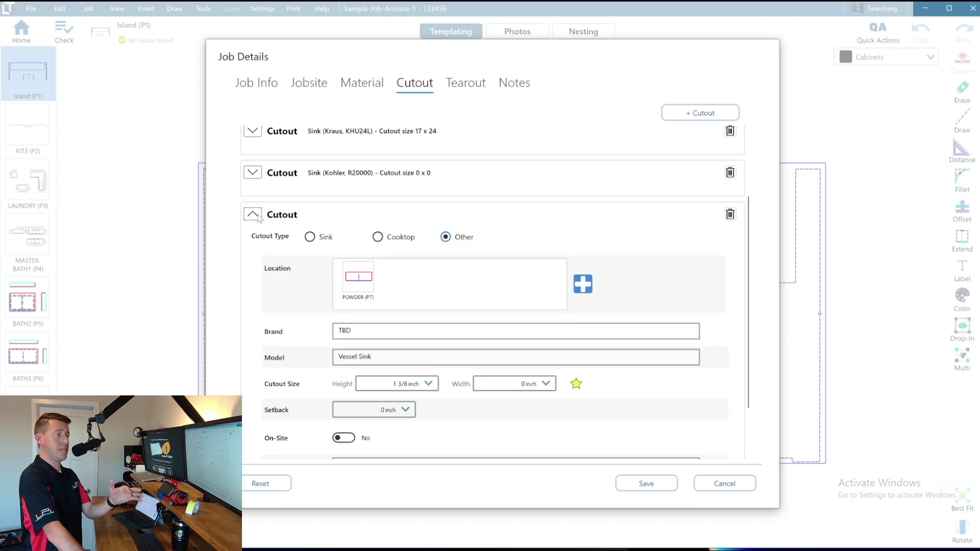
click(253, 214)
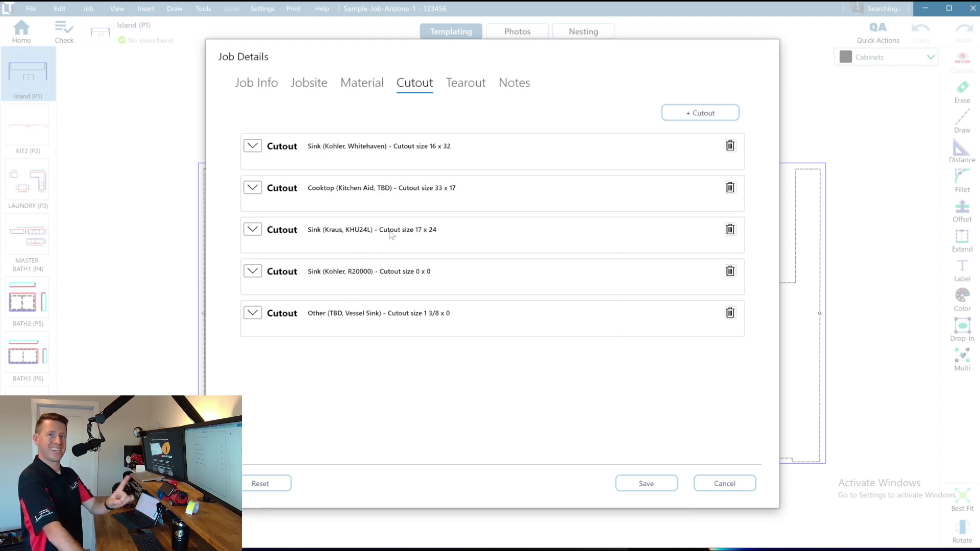
Add a trial Laminate tearout with an area of 57 square feet.
click(464, 85)
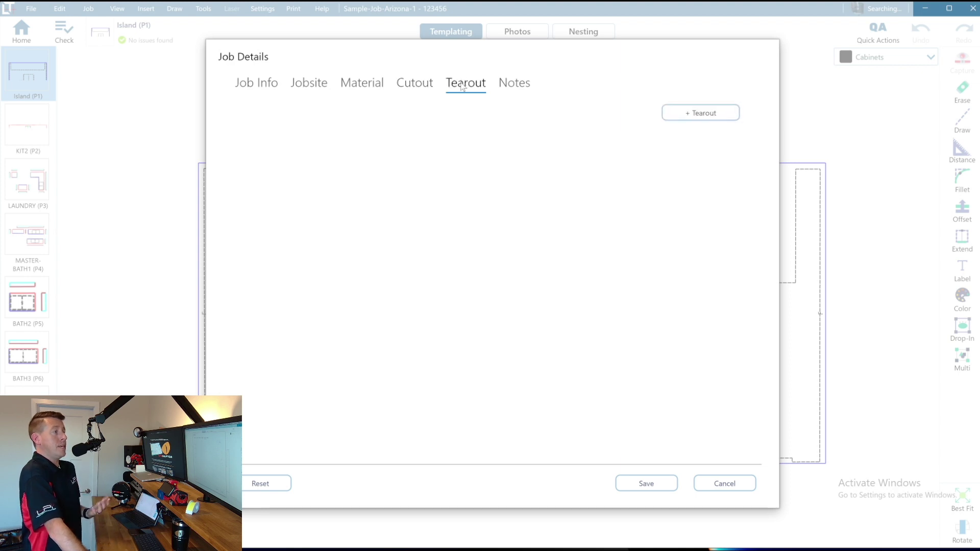
click(701, 113)
click(367, 164)
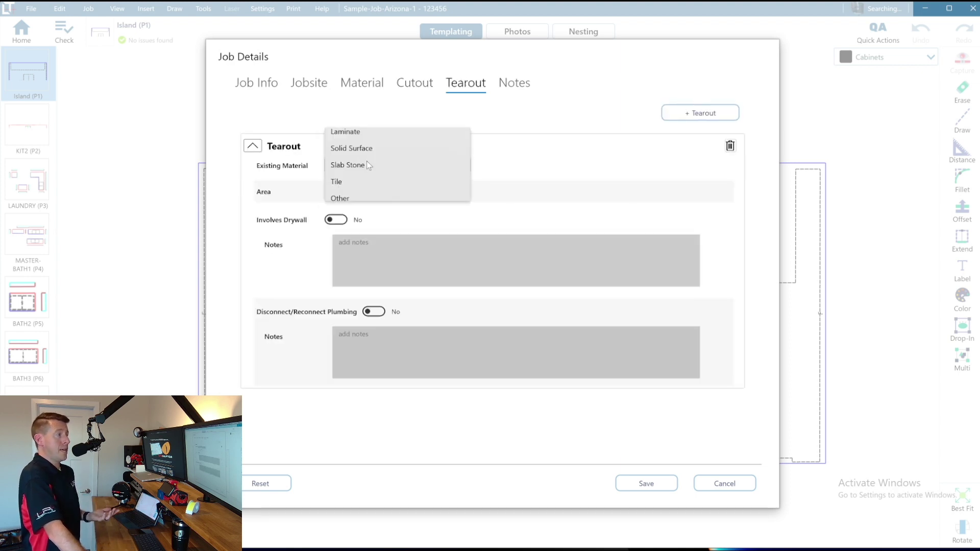
click(362, 131)
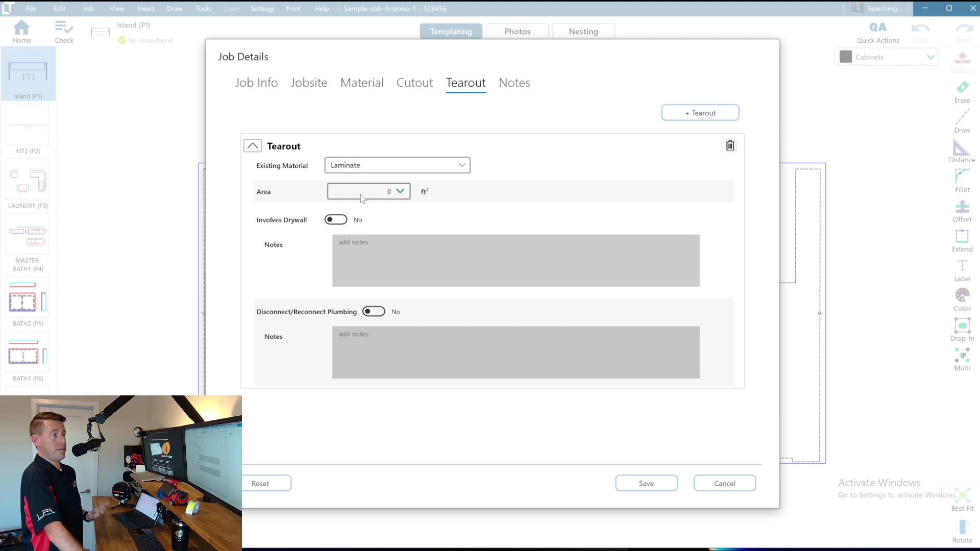
click(362, 192)
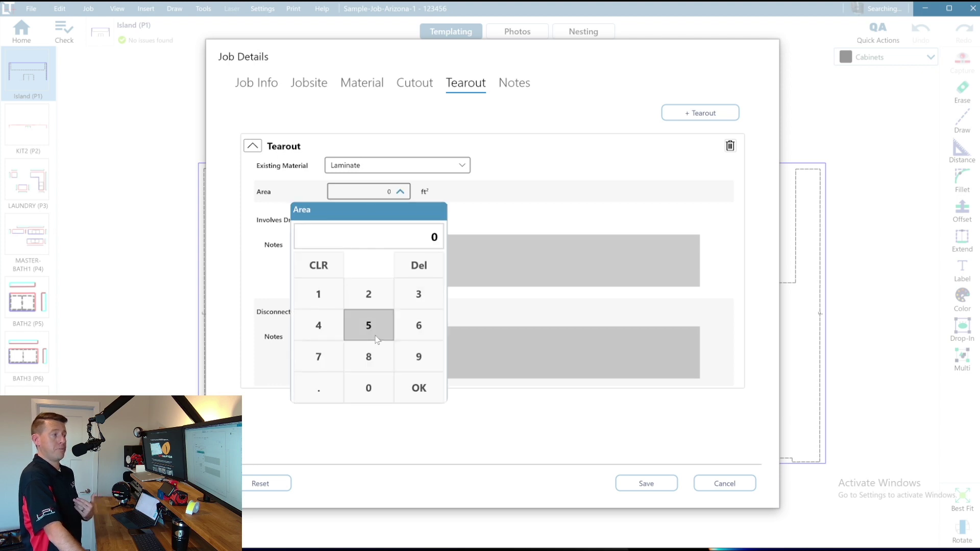
click(368, 325)
click(319, 357)
key(Return)
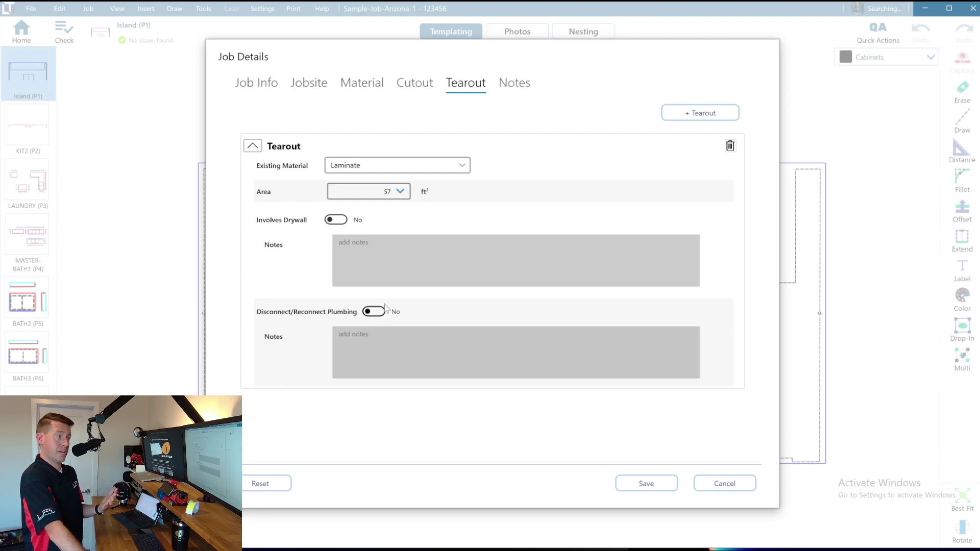
Mark plumbing disconnect as Yes, then delete the trial tearout.
click(374, 312)
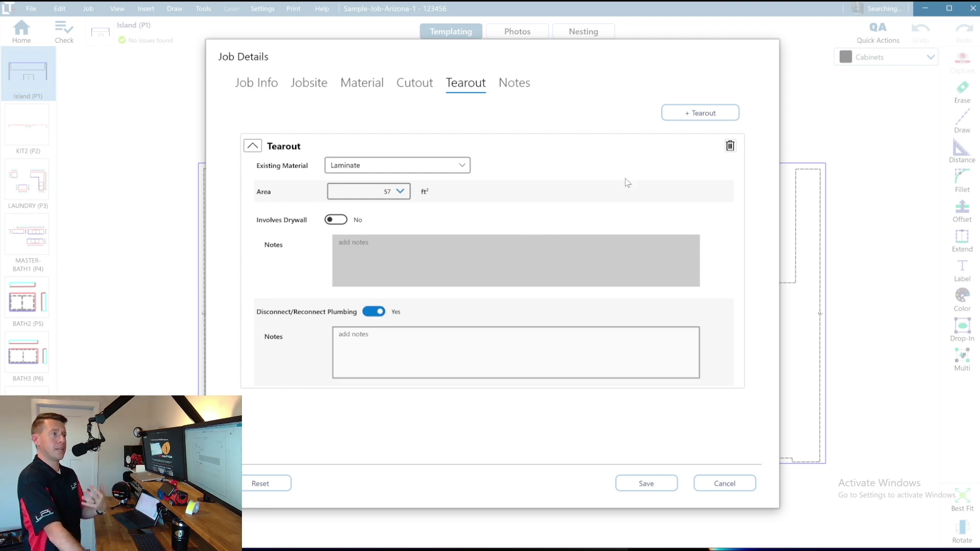
click(730, 147)
click(686, 247)
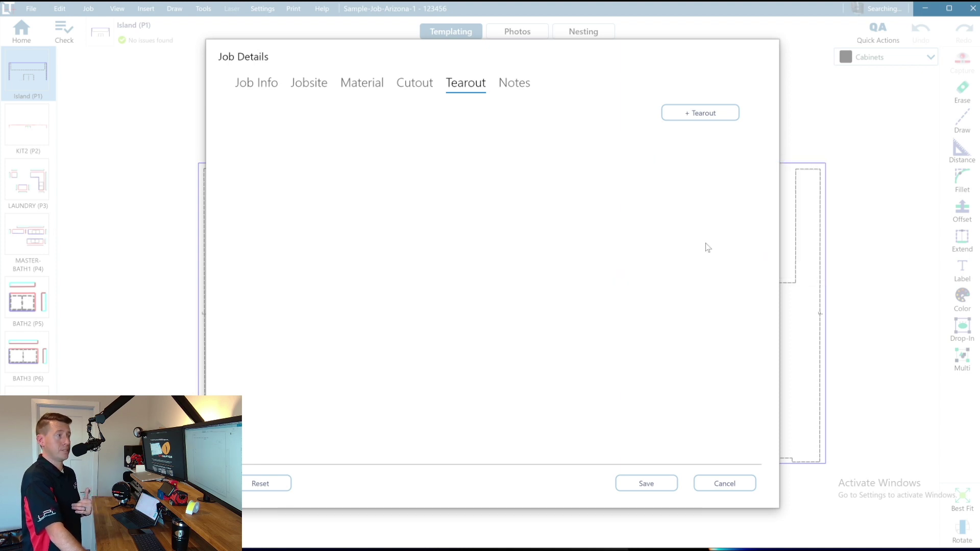
Review the General Notes and save Job Details, returning to the Island (P1) drawing.
click(515, 83)
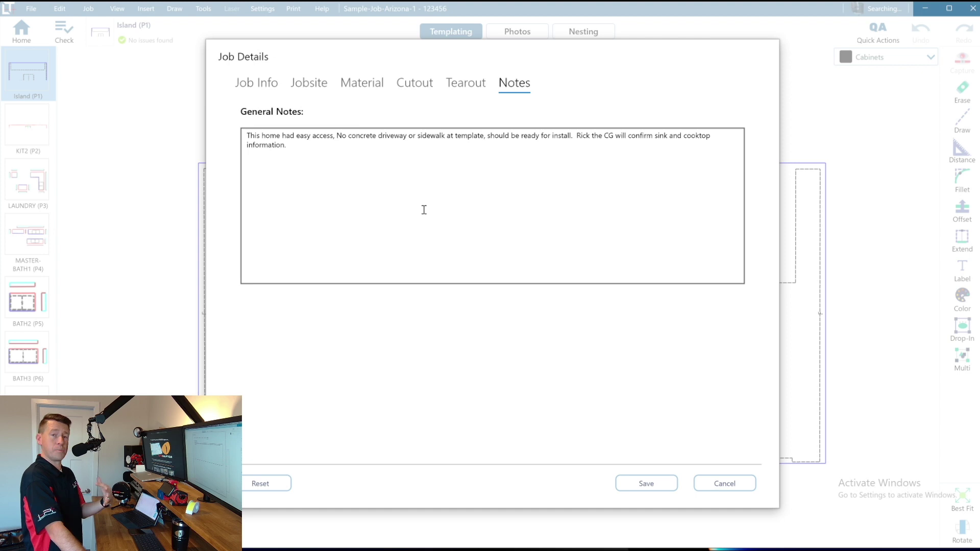
click(646, 483)
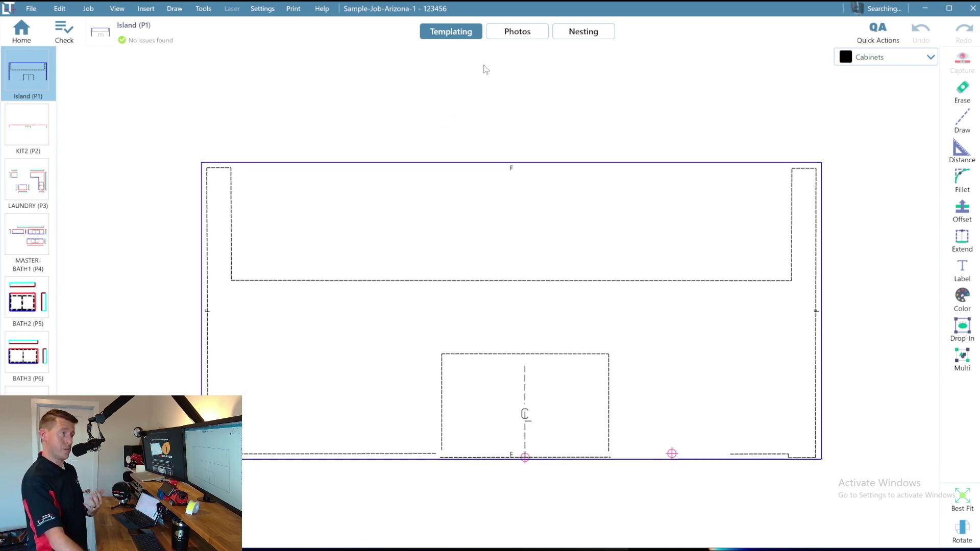
Widen the photo details pane and browse photos Sample-AZ_2, AZ_3, AZ_6 and AZ_5.
click(517, 32)
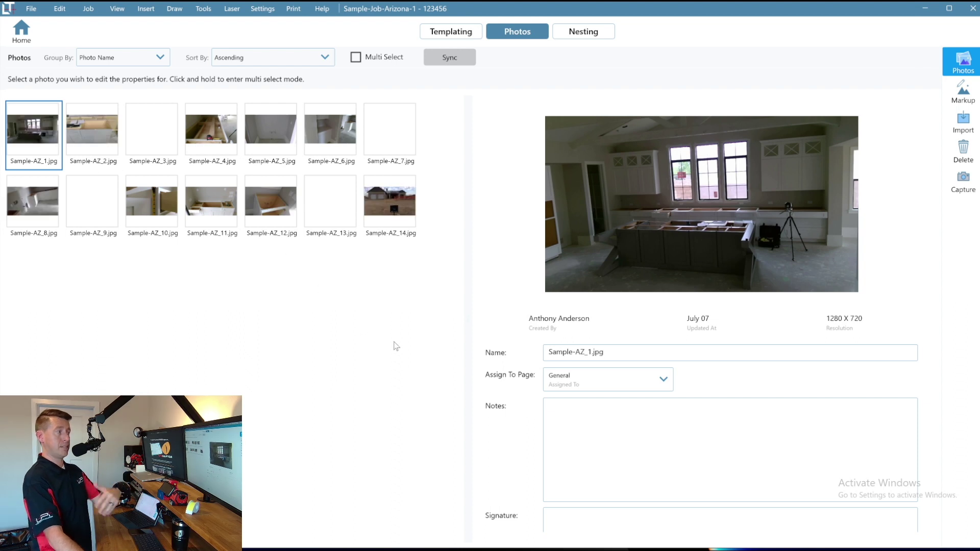
drag(466, 377, 243, 378)
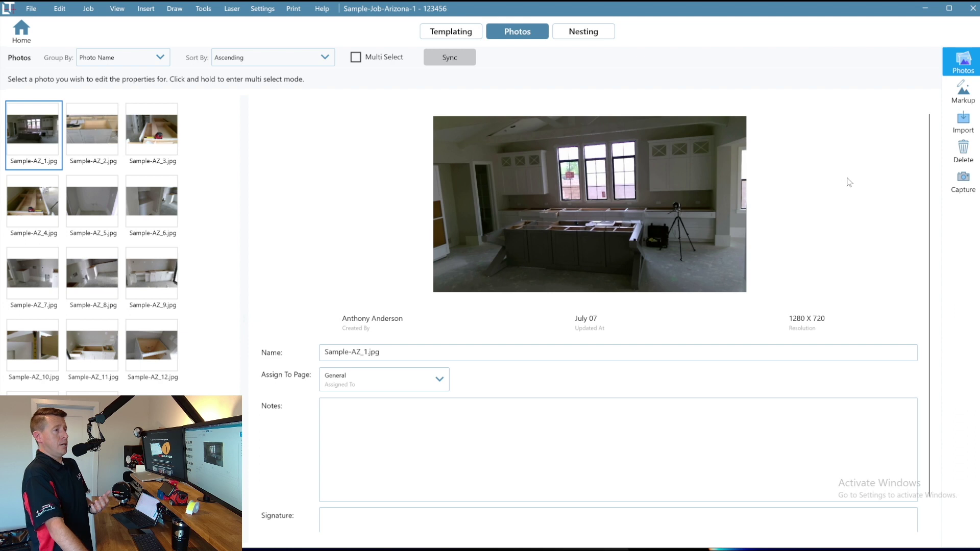
click(92, 130)
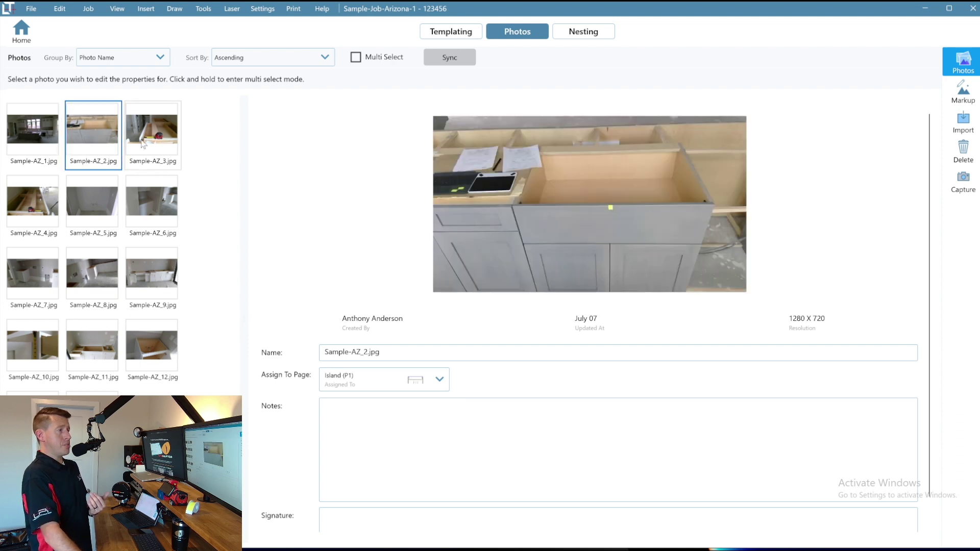
click(151, 138)
click(151, 207)
click(93, 207)
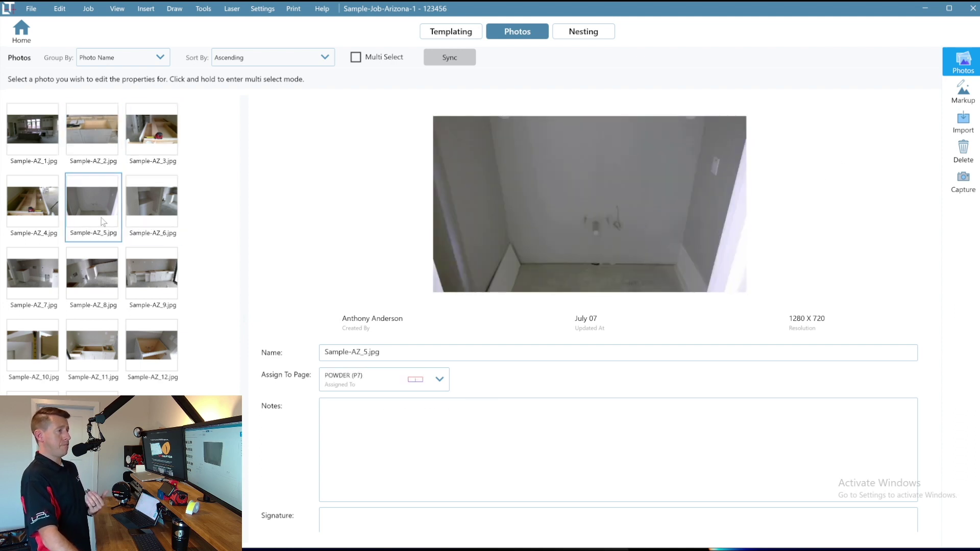
Check the Assign To Page list and open Sample-AZ_11 (BATH3, P6) for markup.
click(441, 378)
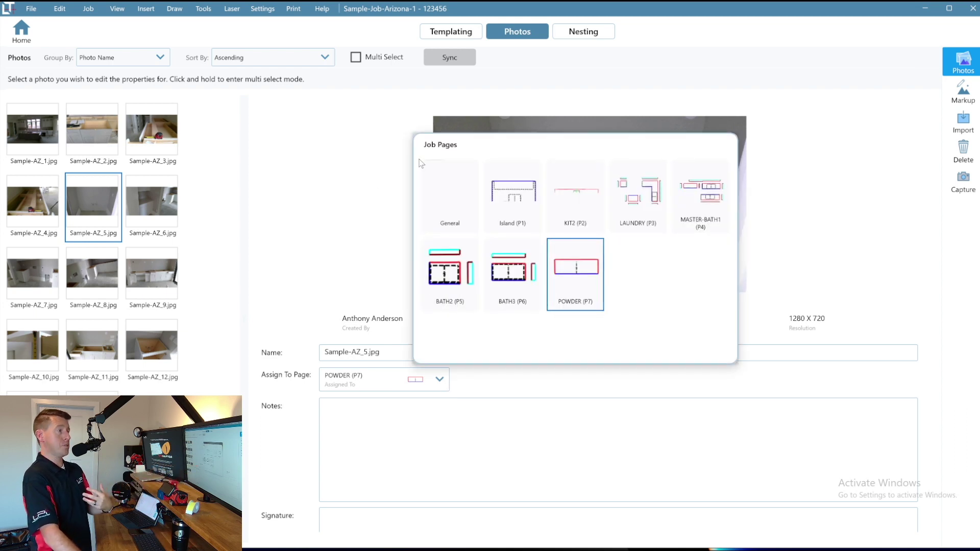
click(349, 201)
click(92, 348)
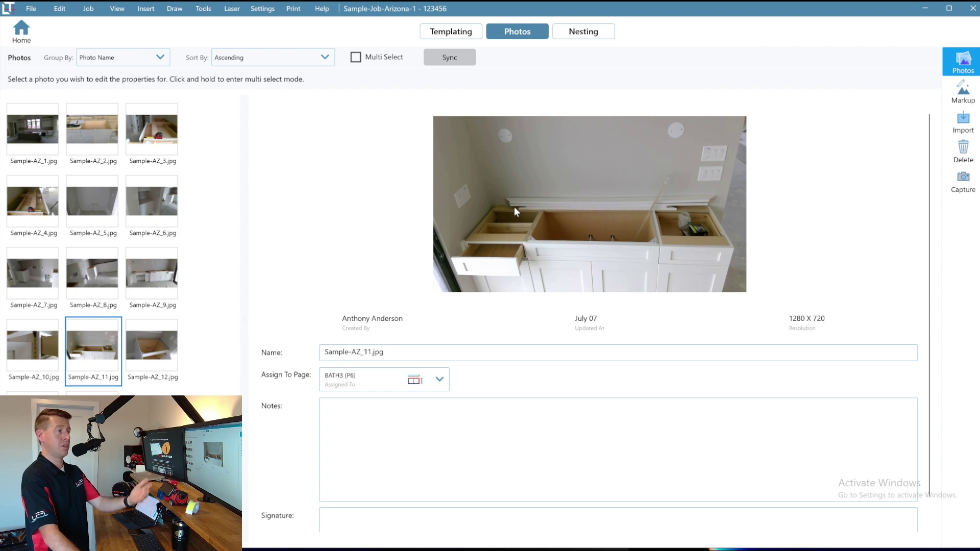
scroll(383, 398, down, 1)
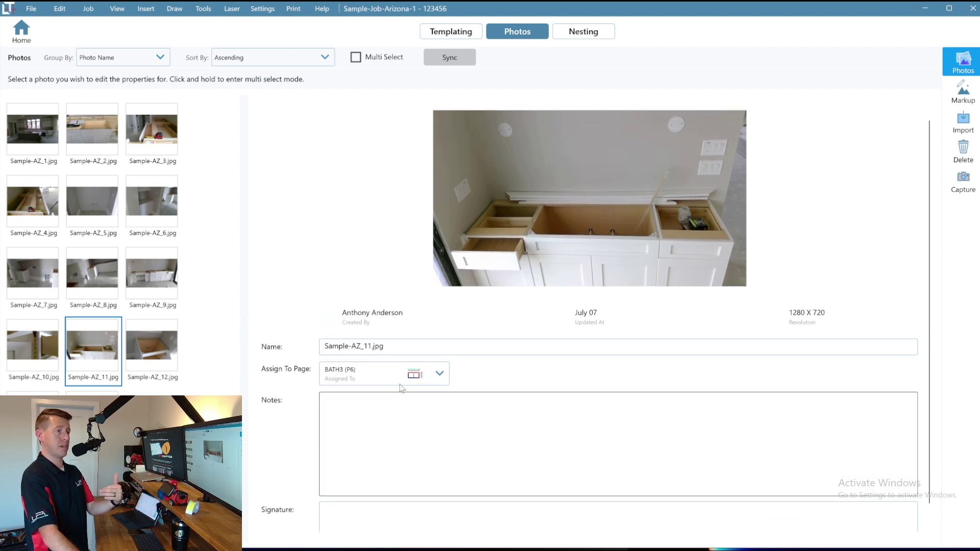
click(963, 94)
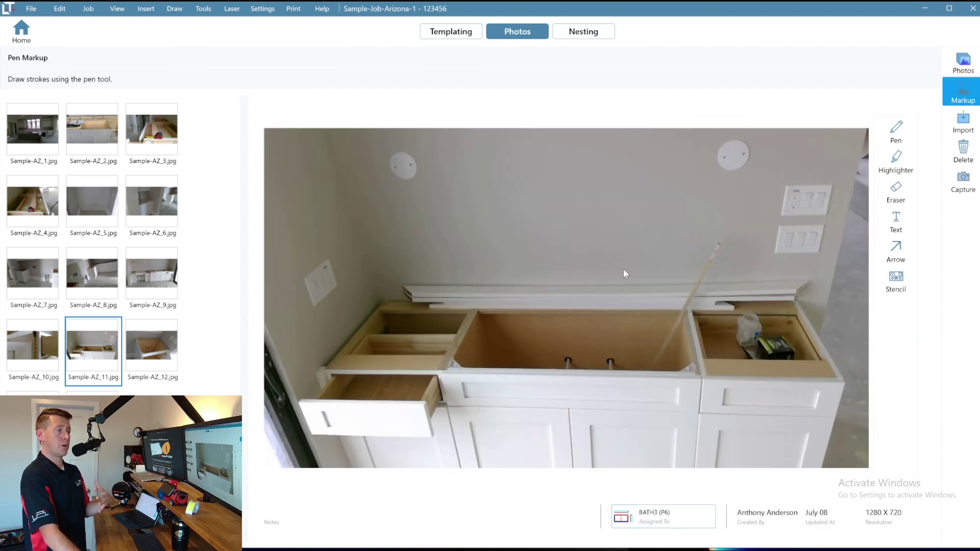